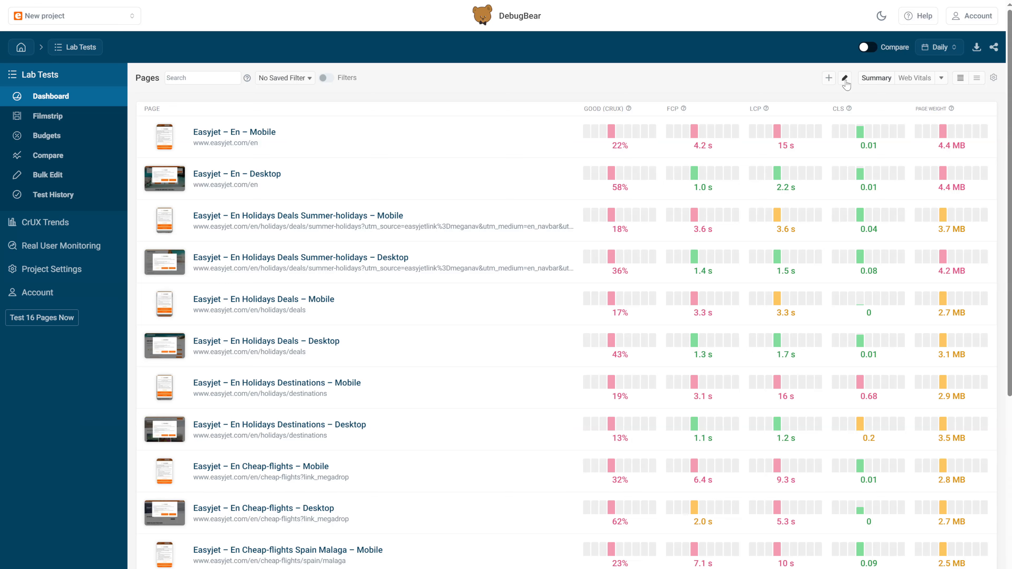
Open and close bulk editing for the project's pages without making changes
{"action": "left_click", "coordinate": [845, 81]}
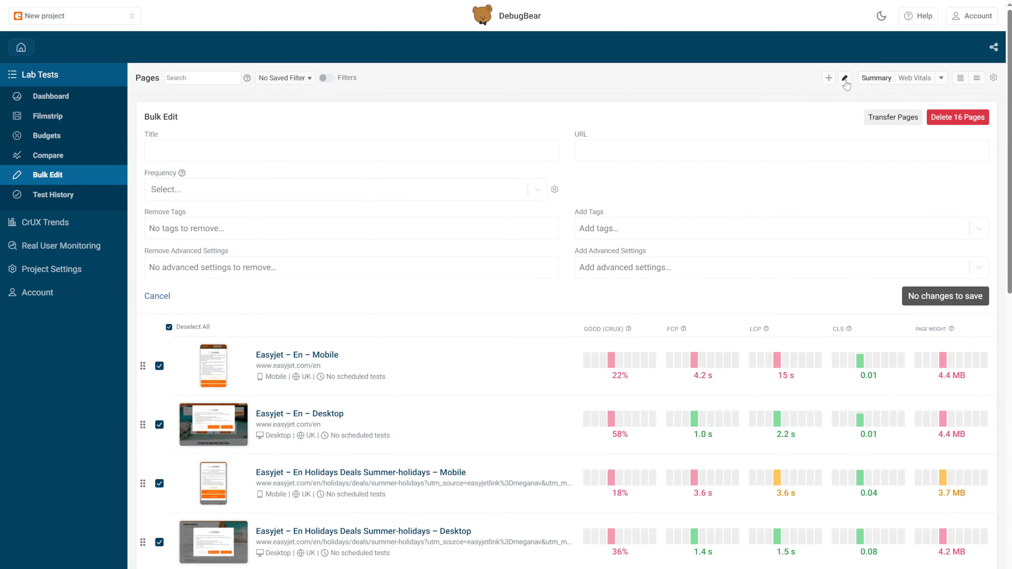
{"action": "left_click", "coordinate": [845, 81]}
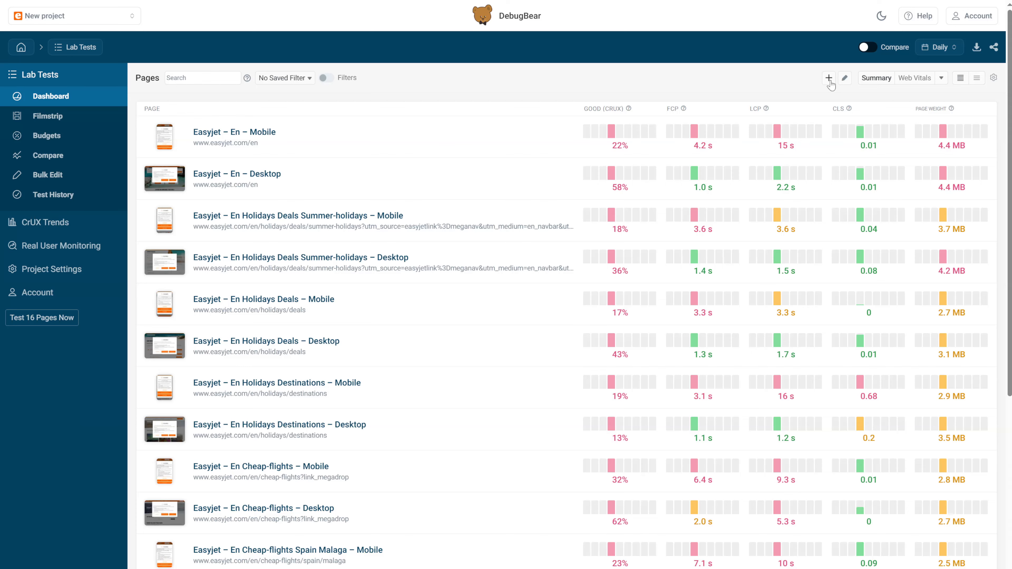
{"action": "left_click", "coordinate": [829, 79]}
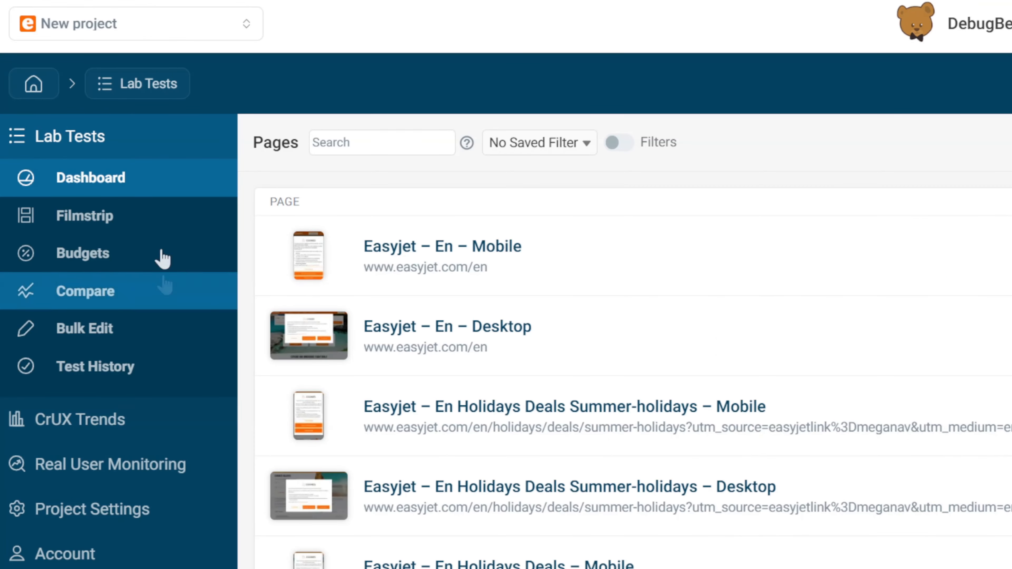
Create a second project from Manage Projects and name it 'Development team'
{"action": "left_click", "coordinate": [161, 36]}
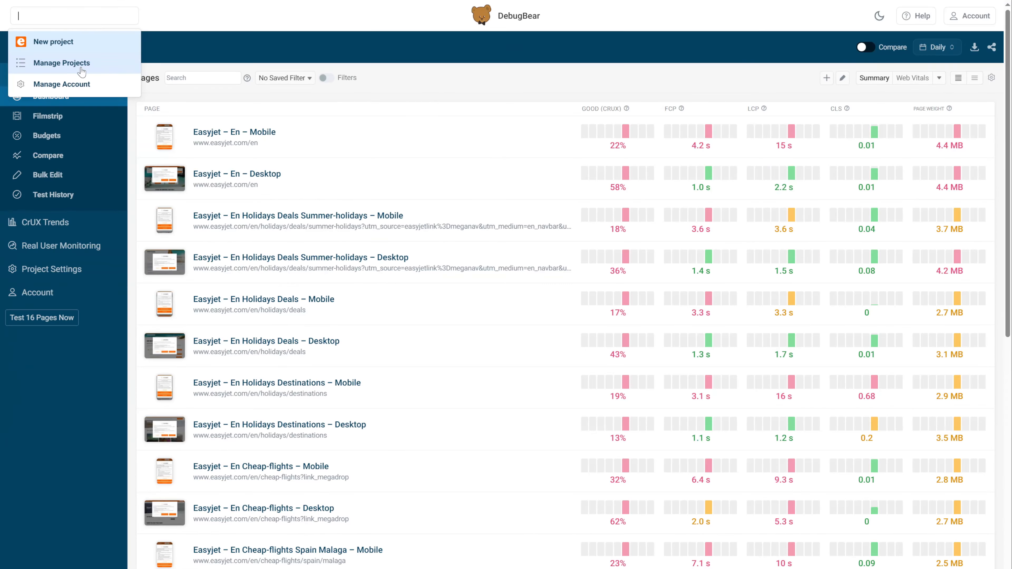
{"action": "left_click", "coordinate": [120, 113]}
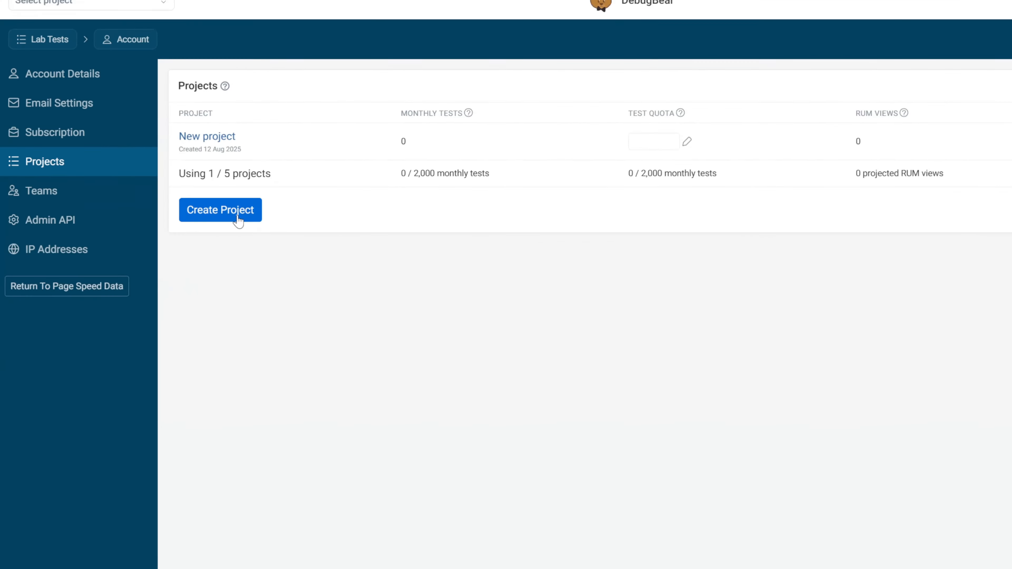
{"action": "left_click", "coordinate": [192, 192]}
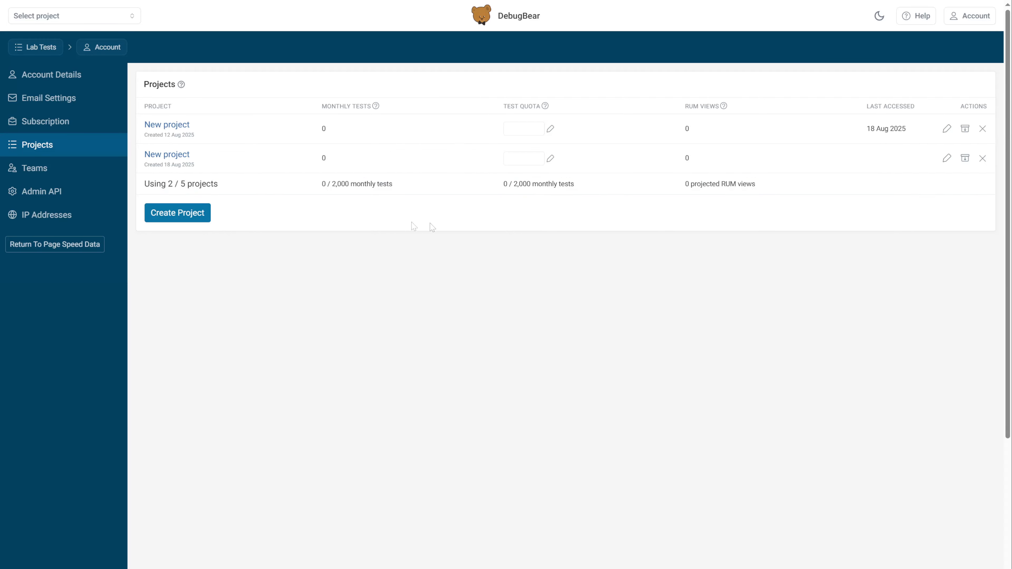
{"action": "left_click", "coordinate": [872, 254]}
{"action": "type", "text": "velopment team"}
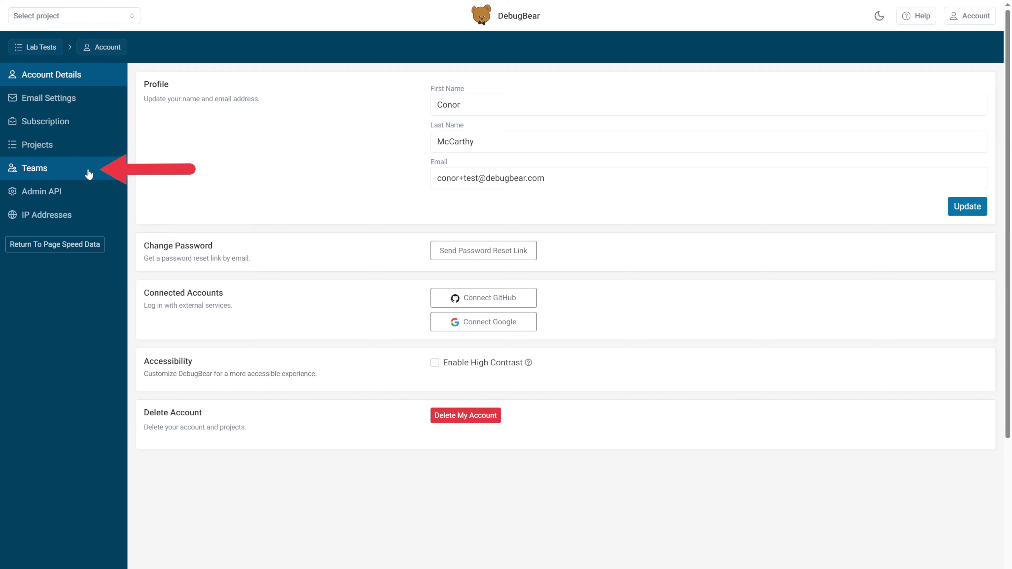
Show the Teams page from the account settings sidebar
{"action": "left_click", "coordinate": [88, 175]}
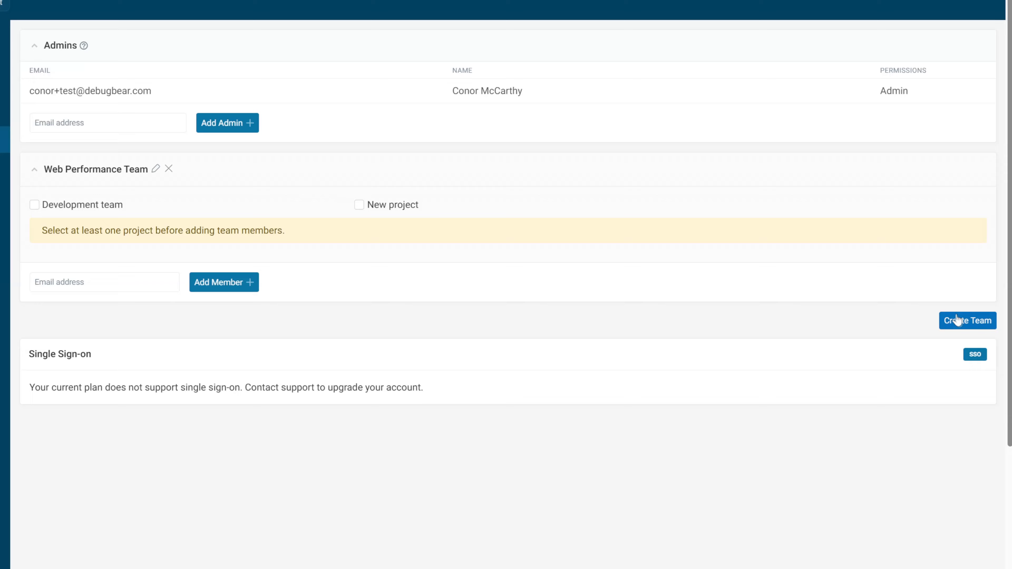
Create a team named 'Development team' with access to the Development team project
{"action": "left_click", "coordinate": [952, 281]}
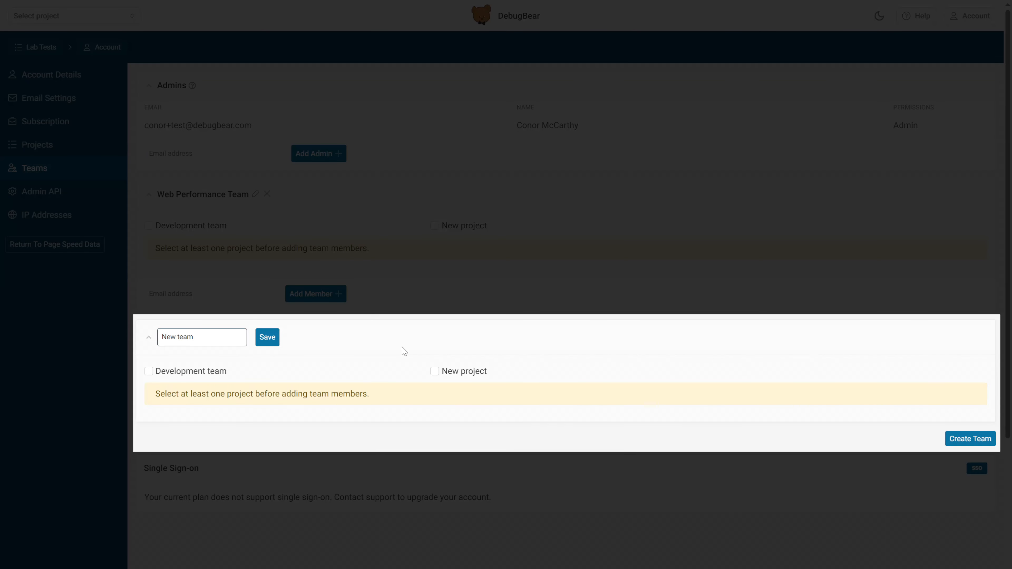
{"action": "key", "text": "BackSpace"}
{"action": "key", "text": "BackSpace"}
{"action": "key", "text": "BackSpace"}
{"action": "key", "text": "BackSpace"}
{"action": "key", "text": "BackSpace"}
{"action": "key", "text": "BackSpace"}
{"action": "key", "text": "BackSpace"}
{"action": "key", "text": "BackSpace"}
{"action": "type", "text": "Development team"}
{"action": "left_click", "coordinate": [214, 371]}
{"action": "left_click", "coordinate": [262, 342]}
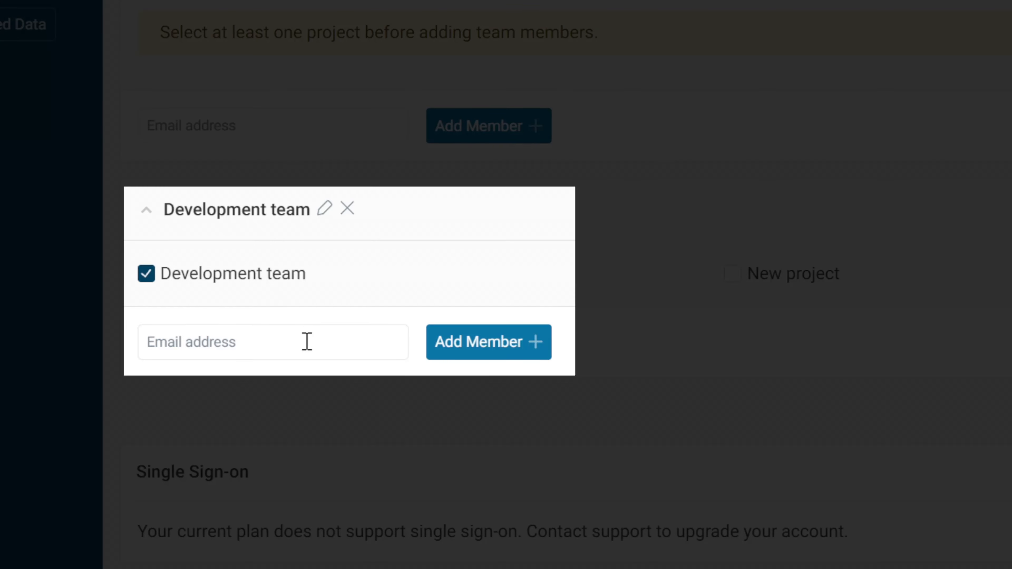
Add a member by e-mail address and give them View permission
{"action": "left_click", "coordinate": [226, 399]}
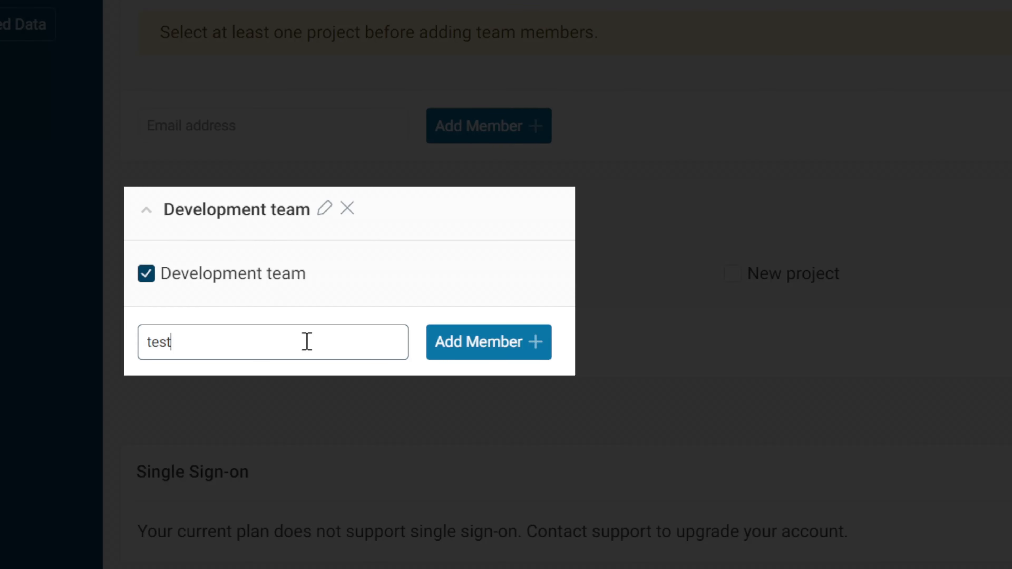
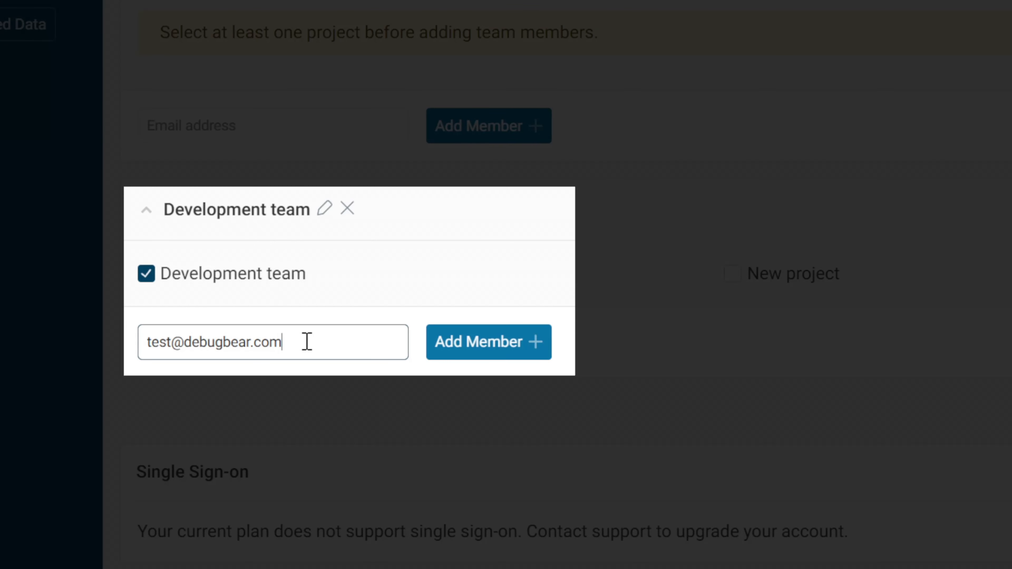
{"action": "left_click", "coordinate": [495, 350]}
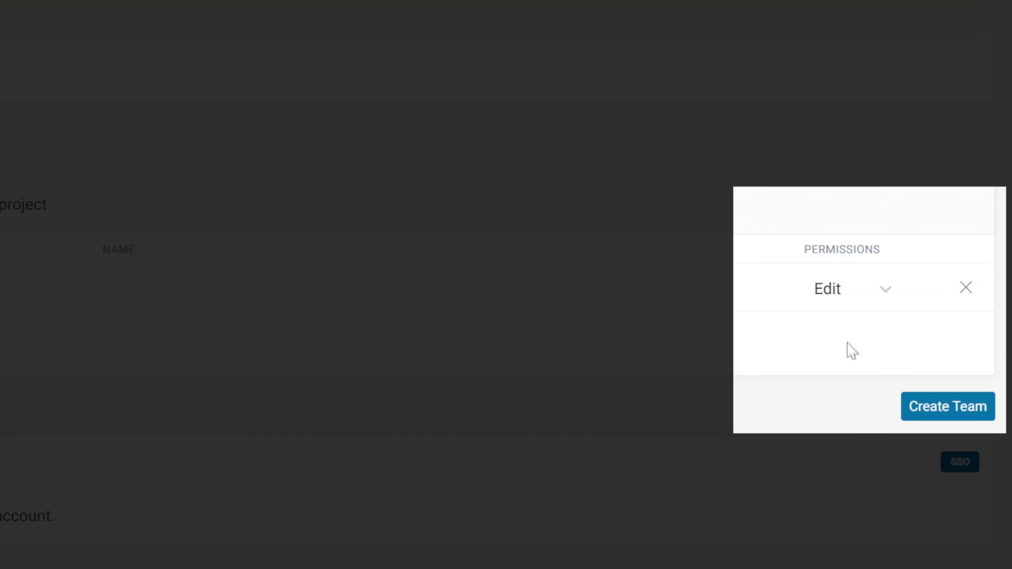
{"action": "left_click", "coordinate": [853, 298]}
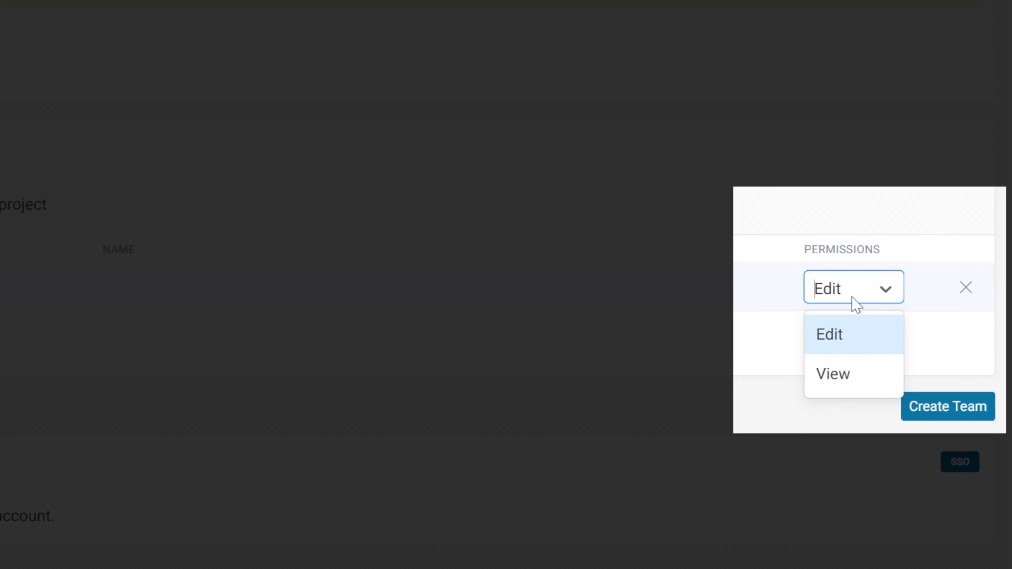
{"action": "left_click", "coordinate": [837, 371]}
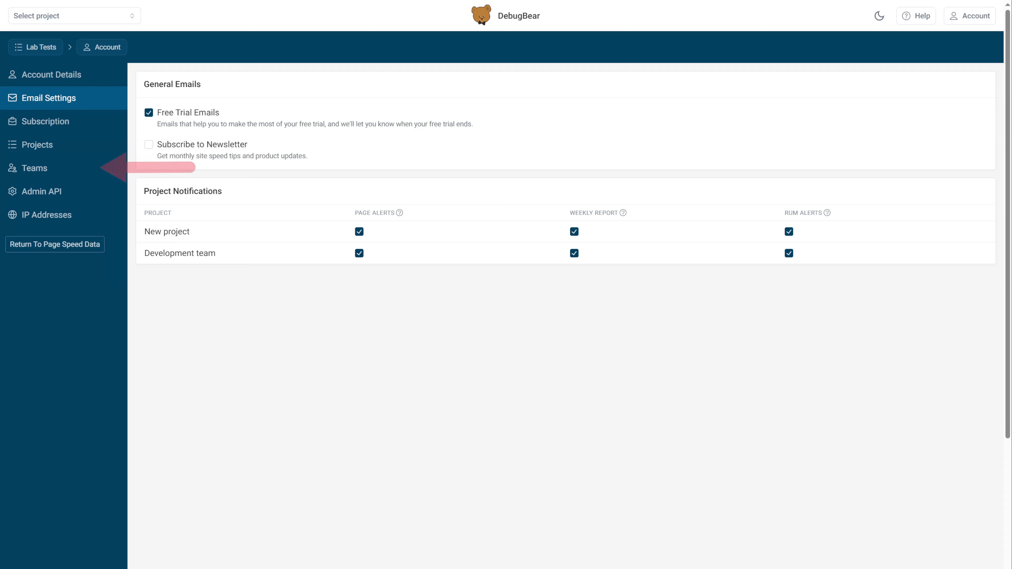
Toggle New project's page alerts off and back on, then return to Projects
{"action": "left_click", "coordinate": [360, 234]}
{"action": "left_click", "coordinate": [360, 234]}
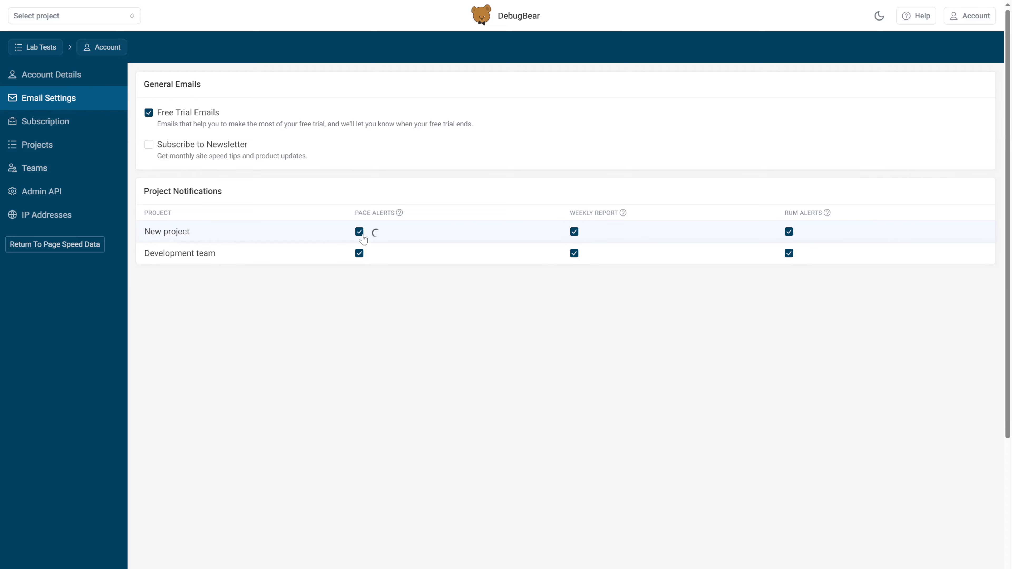
{"action": "left_click", "coordinate": [69, 149]}
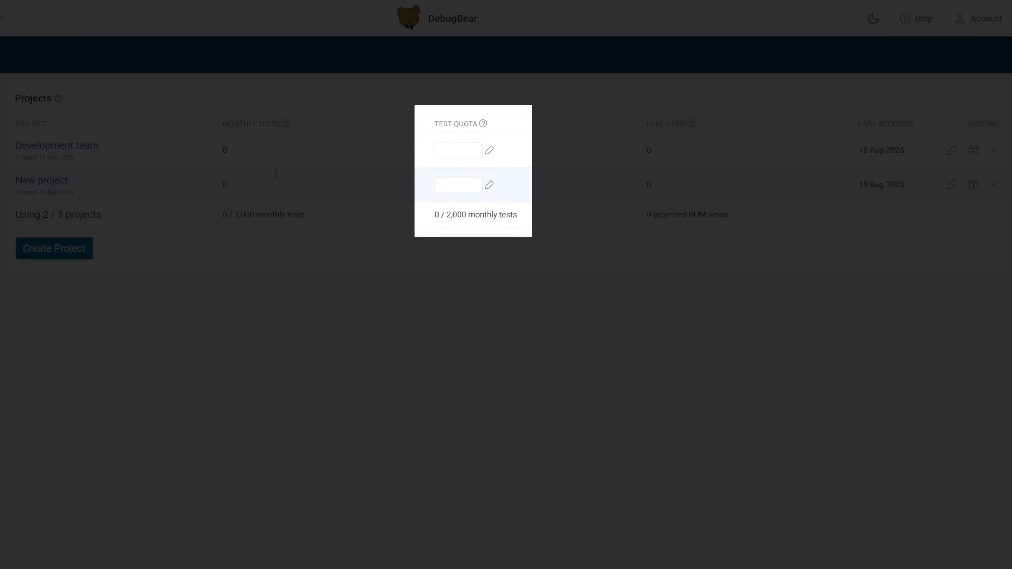
Set the Development team project's monthly test quota to 500
{"action": "left_click", "coordinate": [449, 149]}
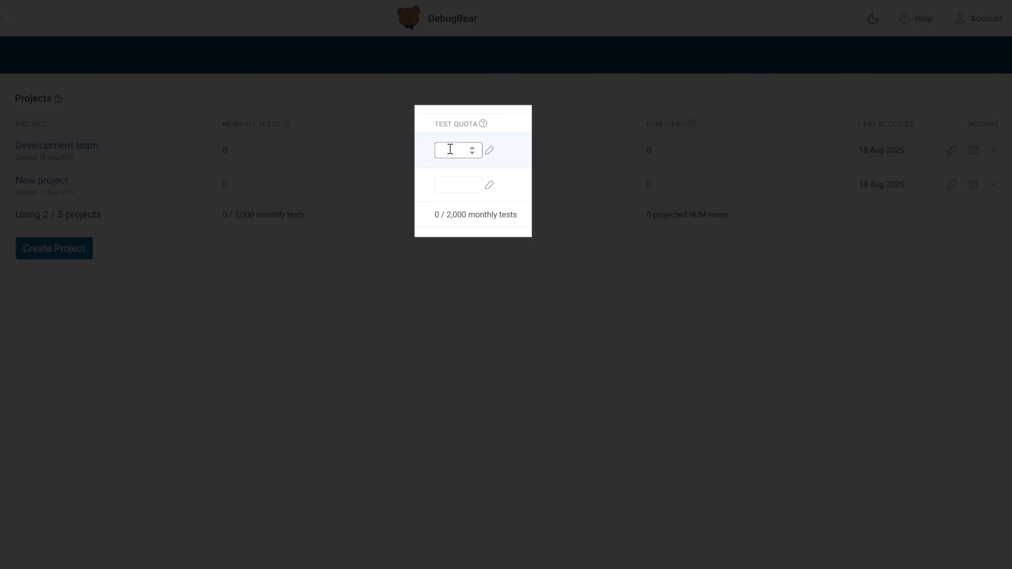
{"action": "type", "text": "500"}
{"action": "key", "text": "Return"}
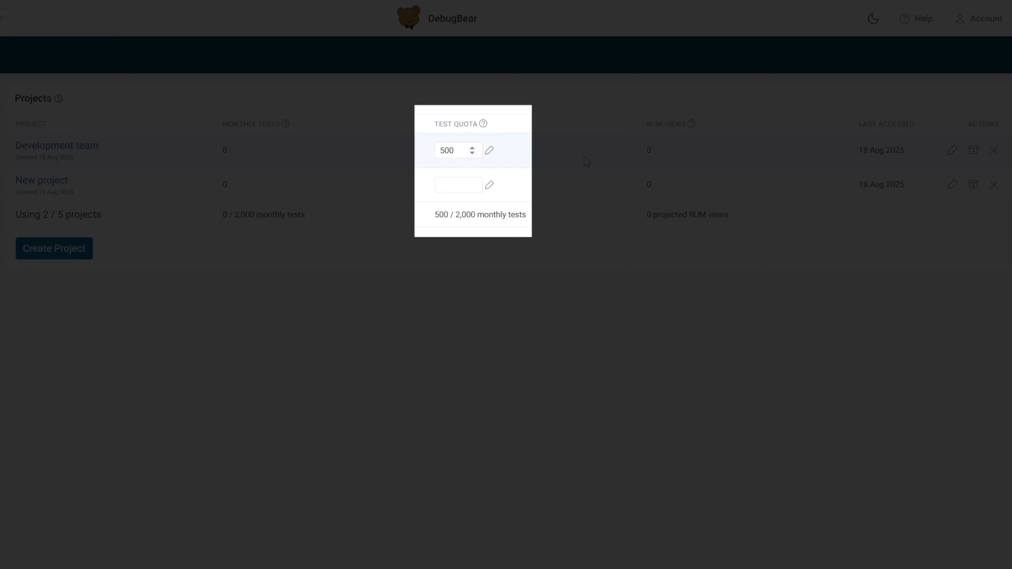